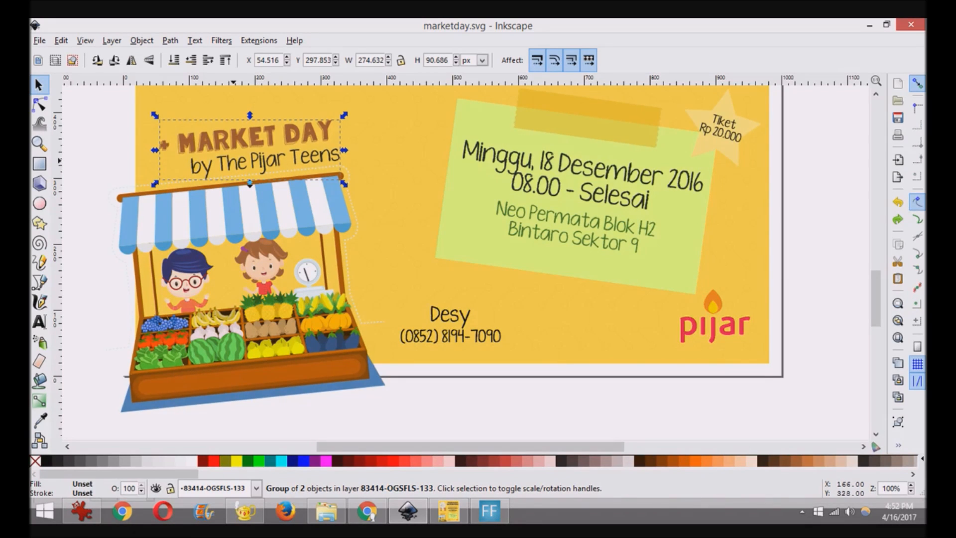
Step: Ungroup the "MARKET DAY" title and its byline, and shift each line slightly left above the stall
left_click(142, 40)
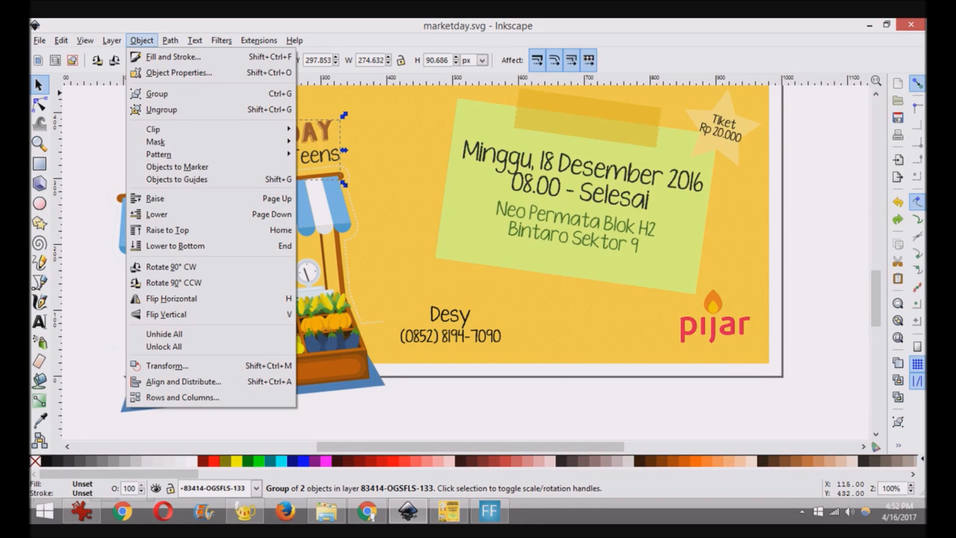
left_click(161, 109)
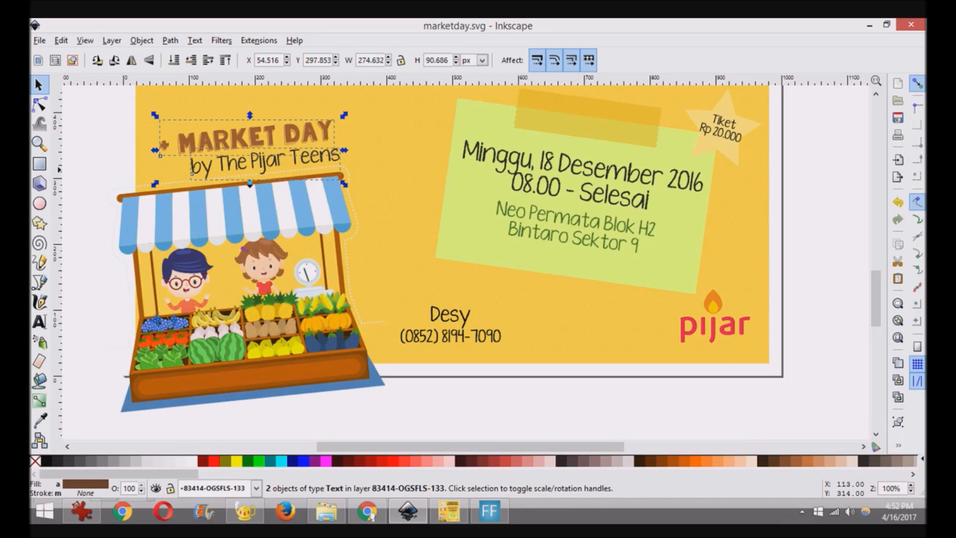
scroll(202, 152, "up", 1)
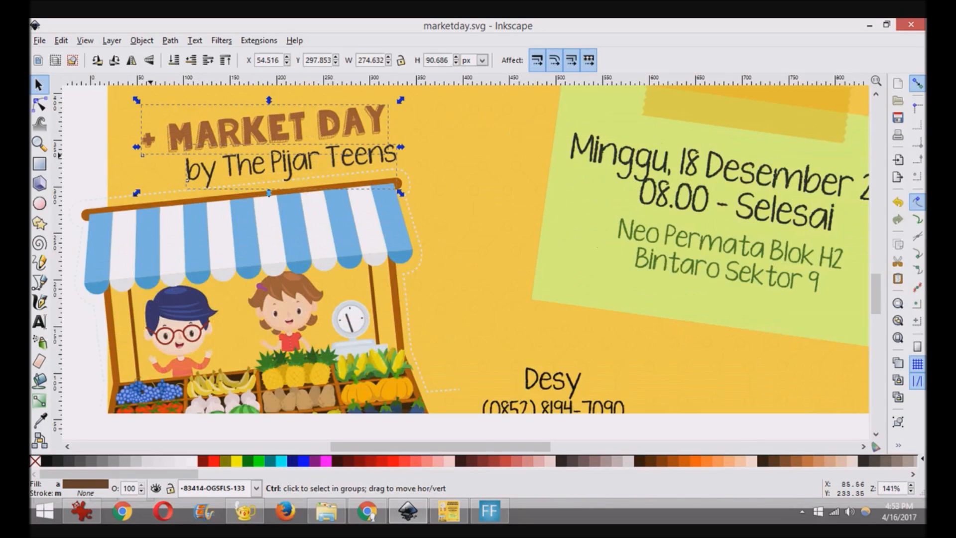
left_click(86, 134)
left_click_drag(198, 134, 313, 129)
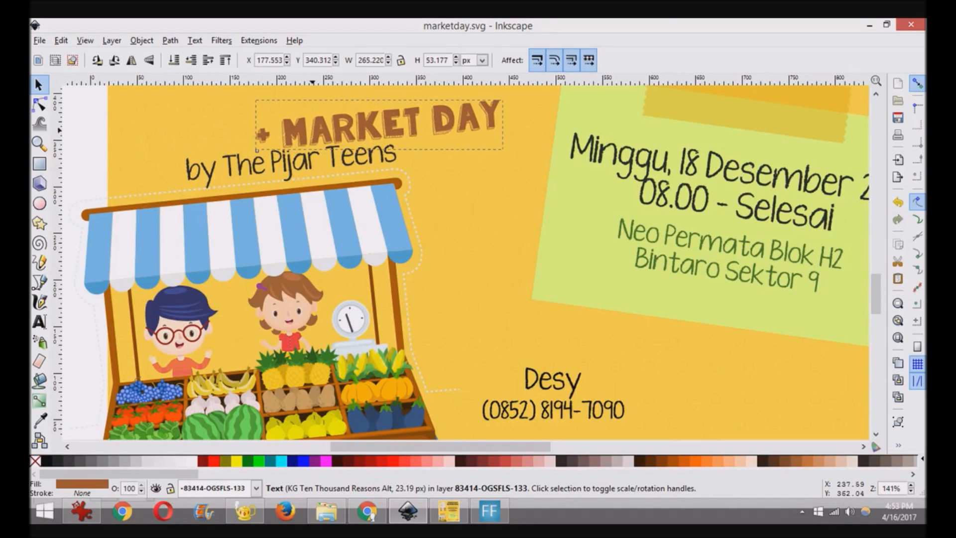
left_click_drag(271, 163, 201, 167)
left_click_drag(323, 129, 185, 127)
left_click_drag(168, 177, 203, 175)
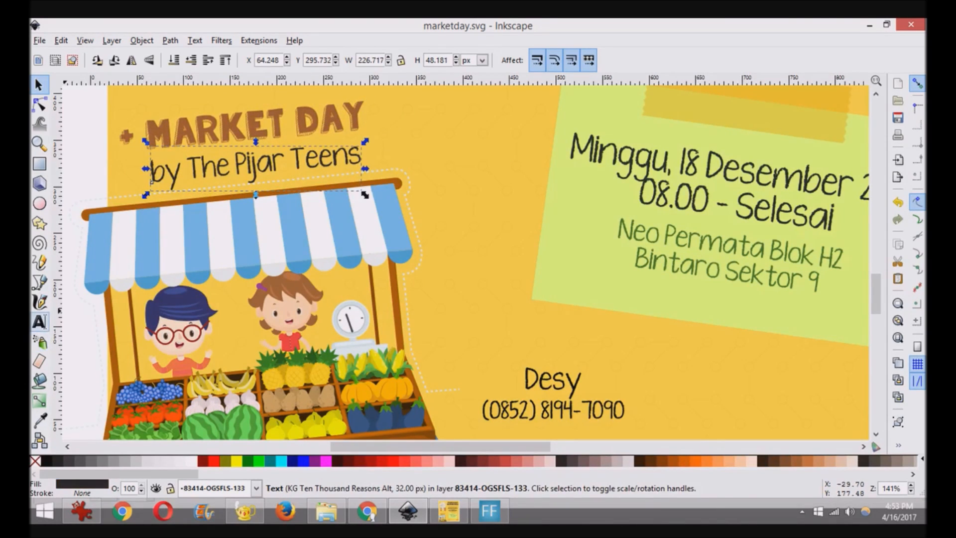
Step: Delete the word "The" from the byline so it reads "by Pijar Teens"
left_click(40, 322)
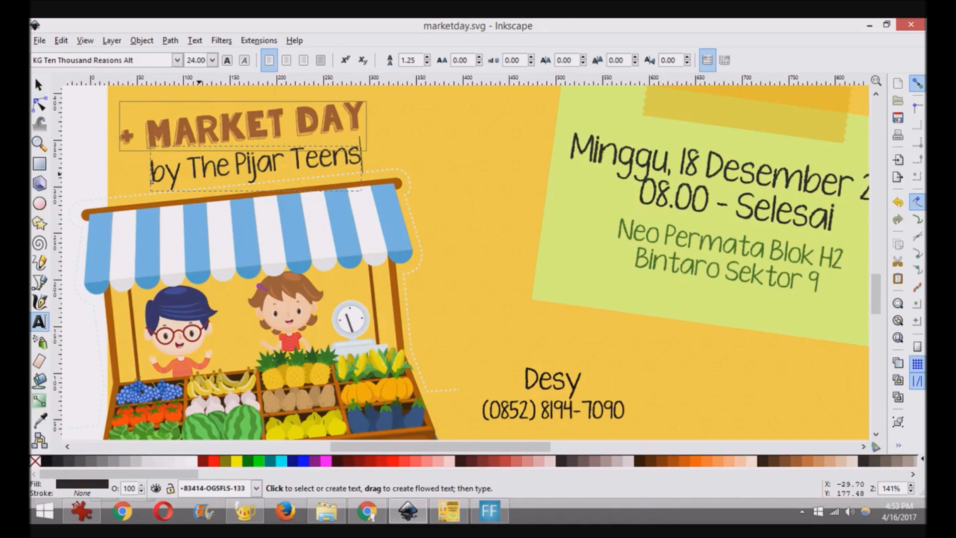
left_click_drag(187, 169, 237, 169)
key("BackSpace")
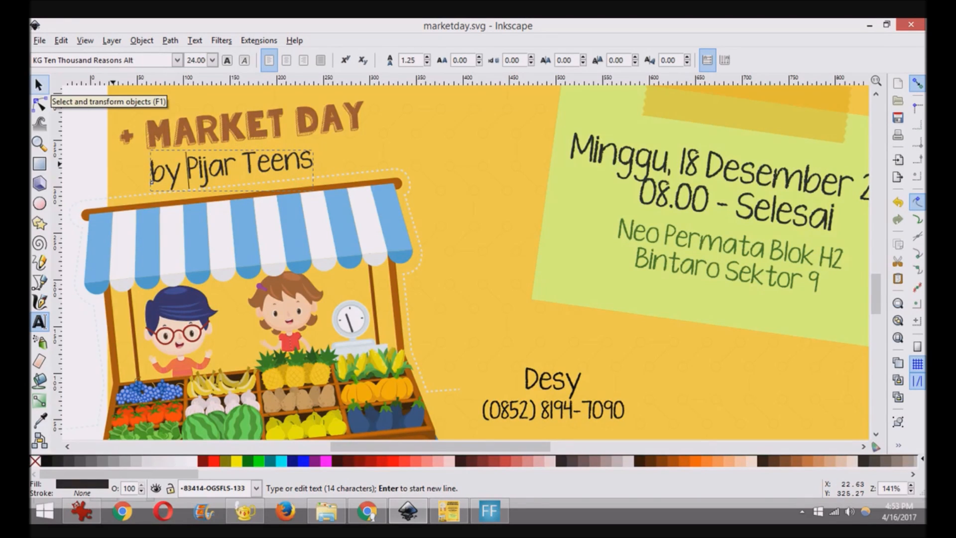
left_click(38, 85)
Step: Ungroup the market stall illustration into the stall, the boy and the girl
left_click(313, 223)
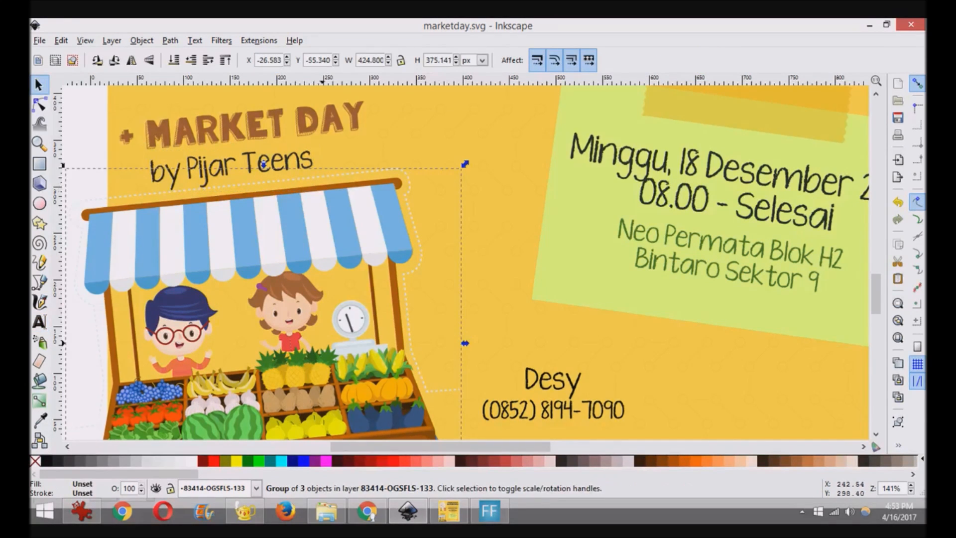
scroll(466, 262, "down", 3)
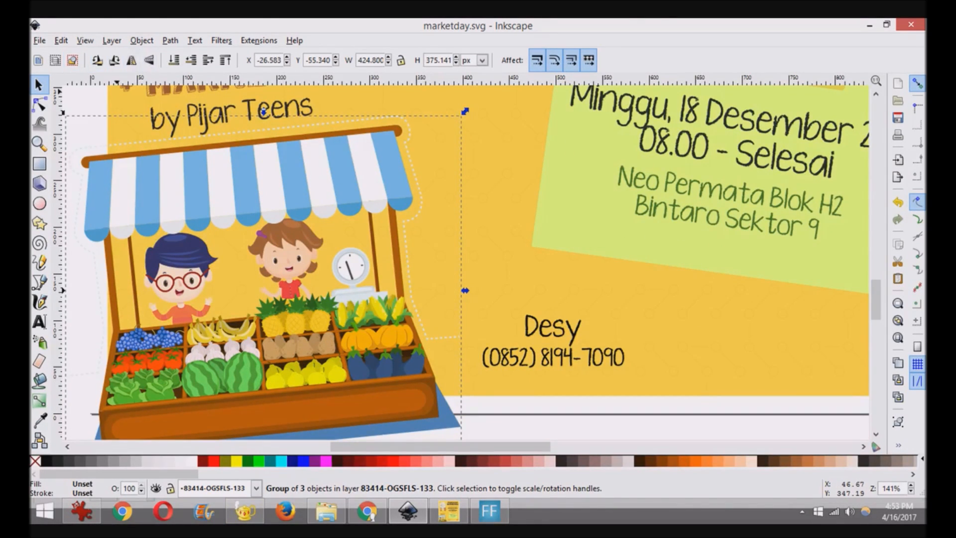
left_click(142, 40)
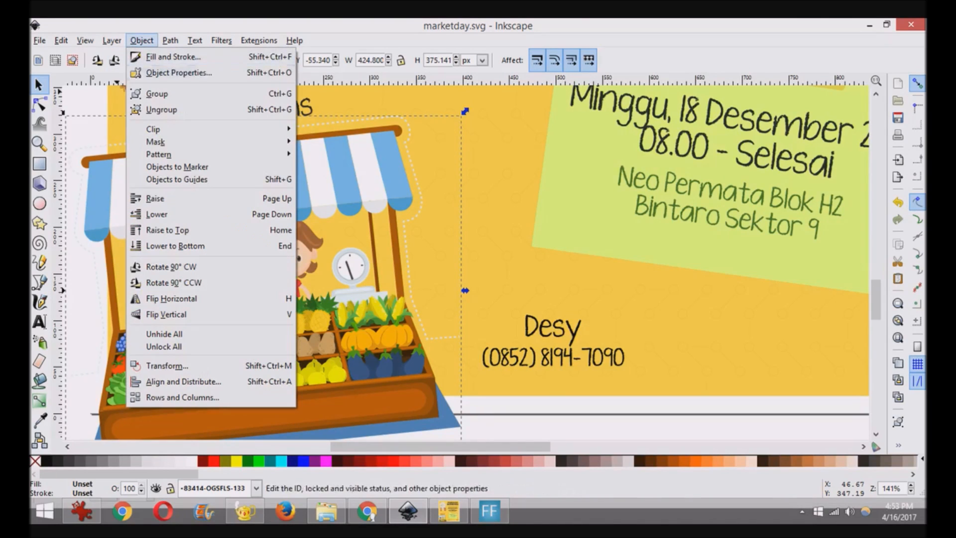
left_click(162, 110)
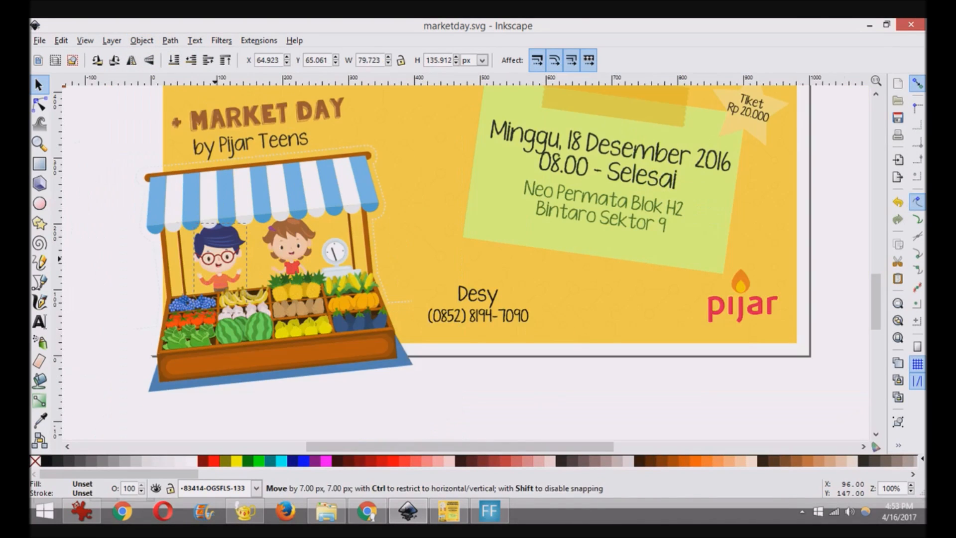
Step: Separate the figures from the stall, placing the boy beside its left edge and the girl beside its right edge
left_click(172, 196)
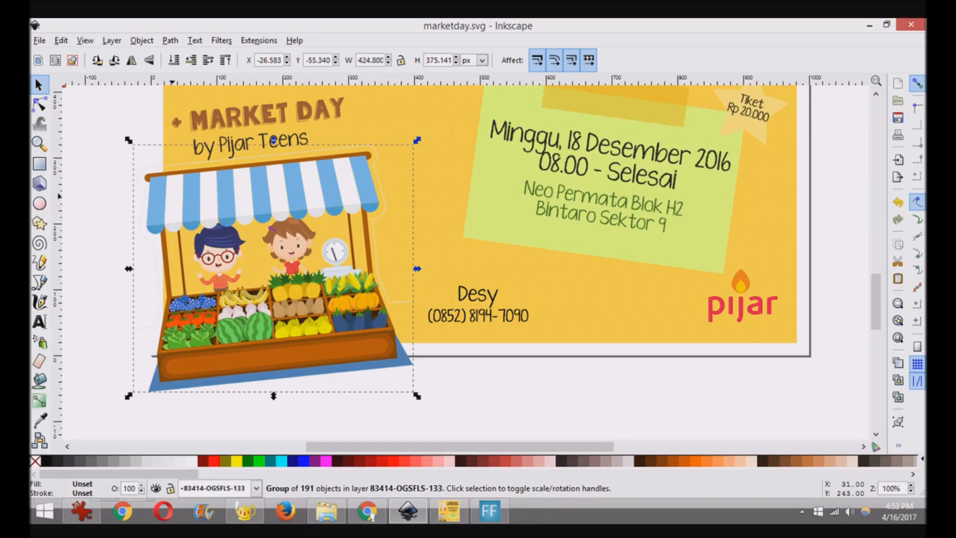
left_click_drag(191, 197, 243, 210)
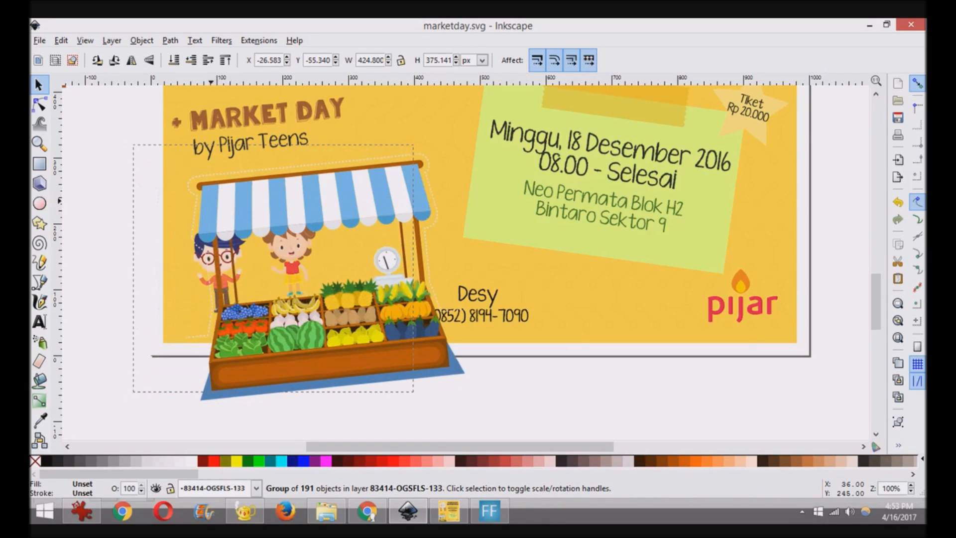
left_click_drag(191, 195, 176, 195)
left_click_drag(220, 257, 144, 268)
left_click_drag(297, 214, 408, 231)
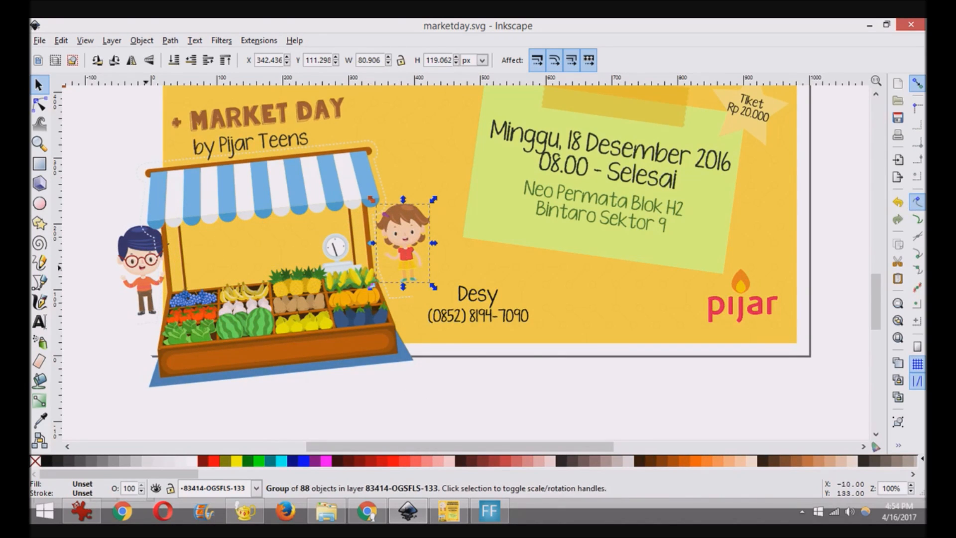
left_click_drag(142, 269, 127, 275)
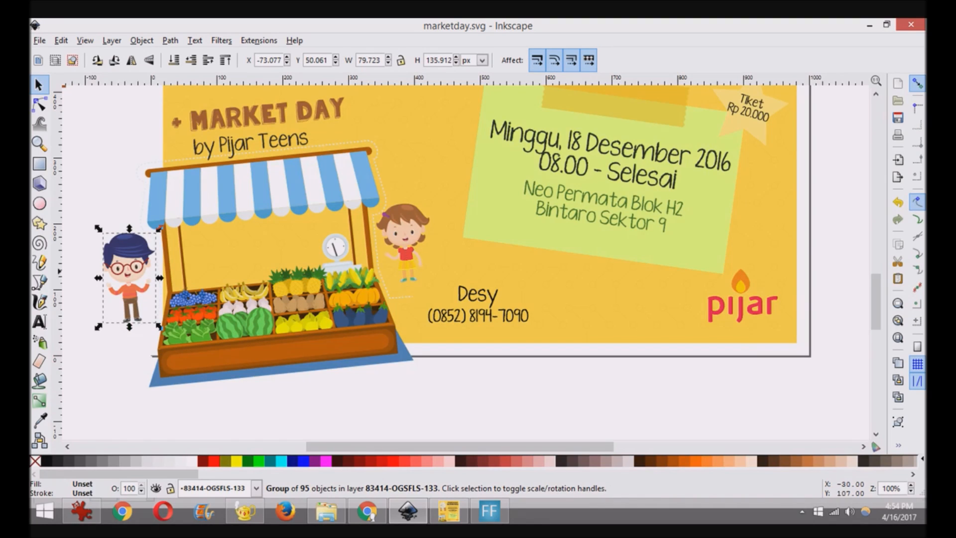
Step: Ungroup the boy figure into its individual parts and clear the selection
key("ctrl")
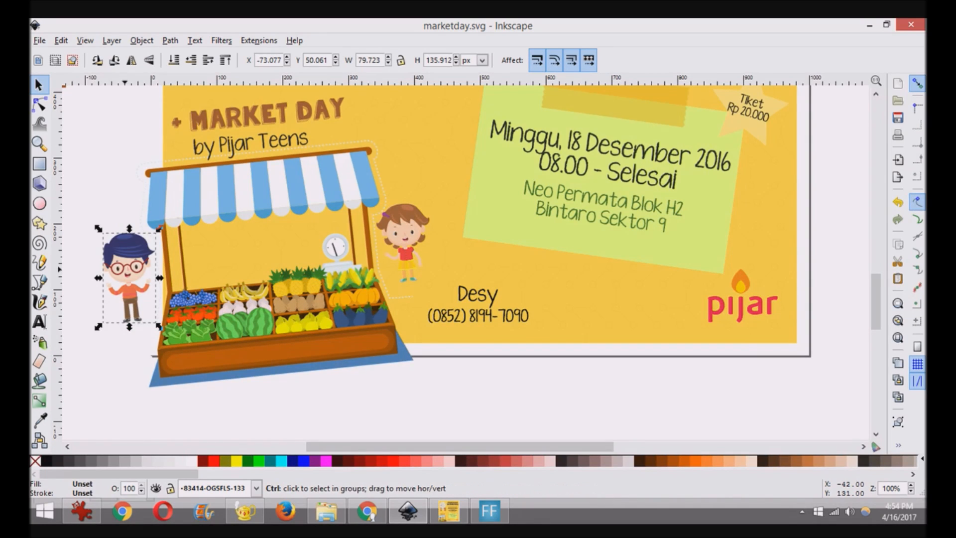
key("ctrl+shift+g")
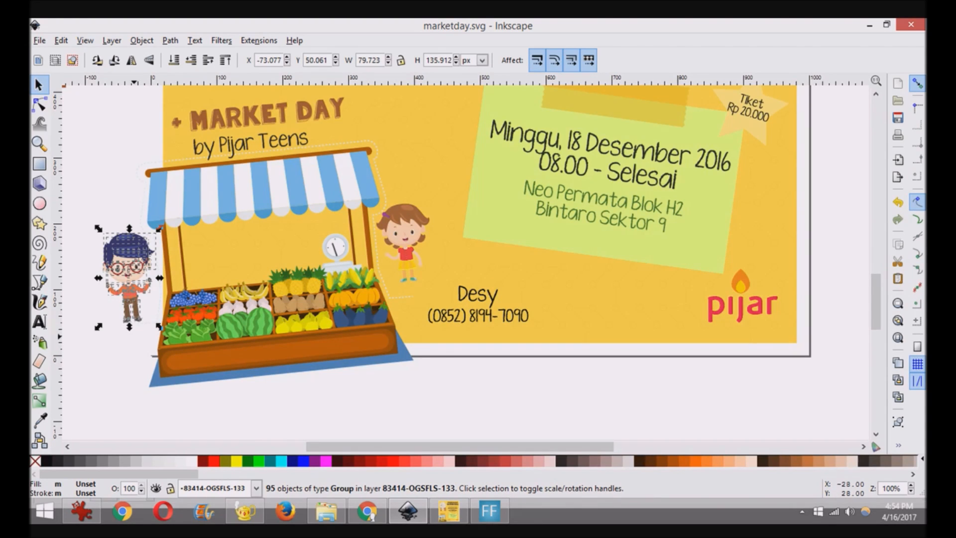
key("Escape")
Step: Recolour both legs of the boy's brown trousers with a dark navy blue fill
scroll(120, 323, "up", 3)
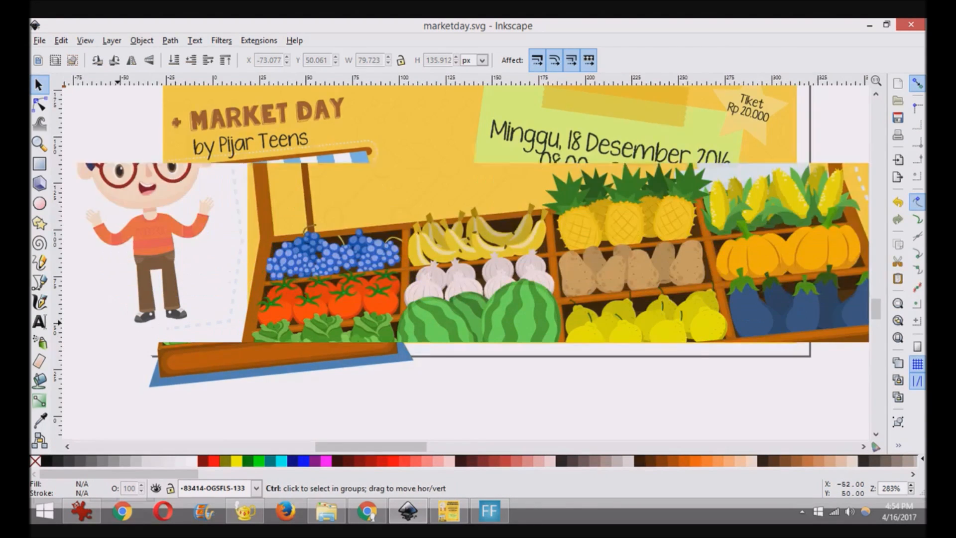
scroll(117, 323, "up", 1)
mouse_move(144, 317)
left_mouse_down()
mouse_move(439, 317)
mouse_move(438, 431)
left_mouse_up()
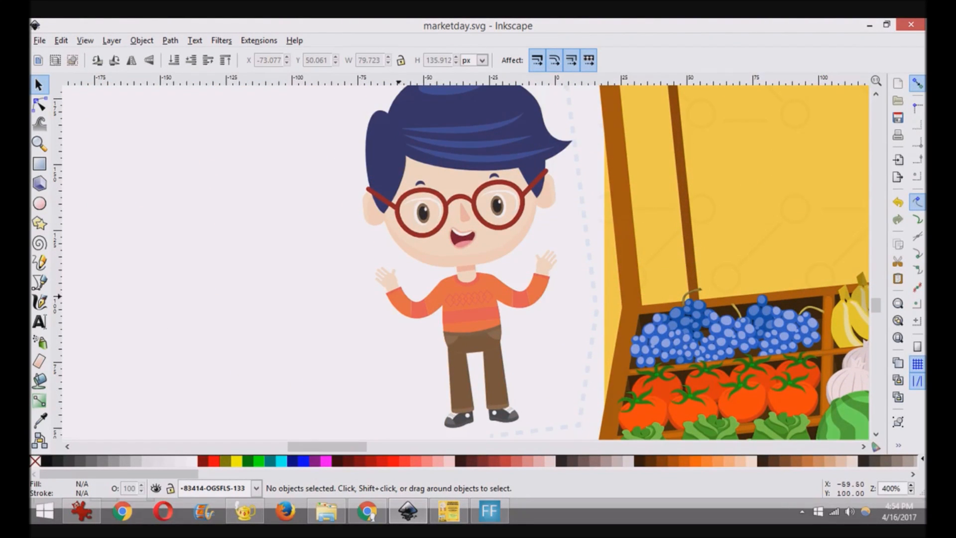
left_click_drag(455, 381, 416, 386)
key("ctrl+z")
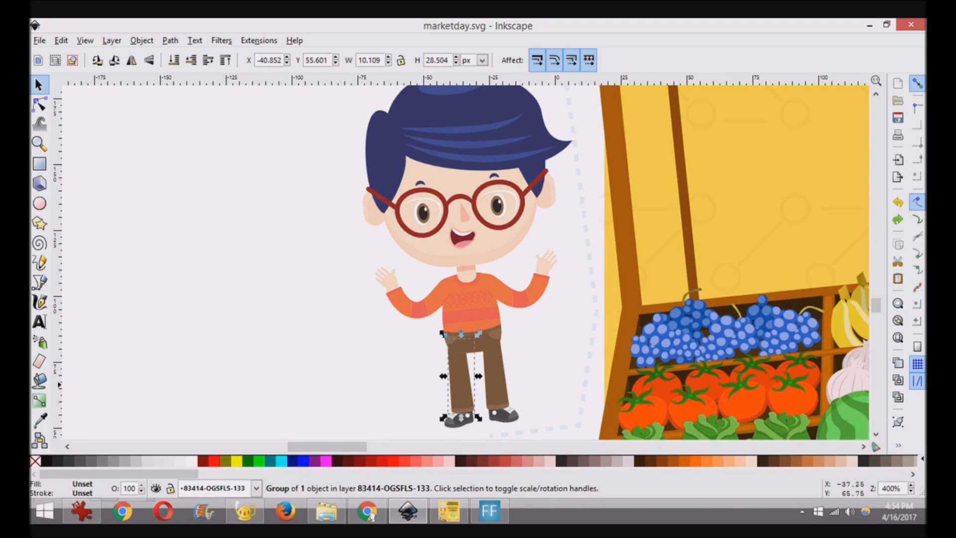
left_click(351, 474)
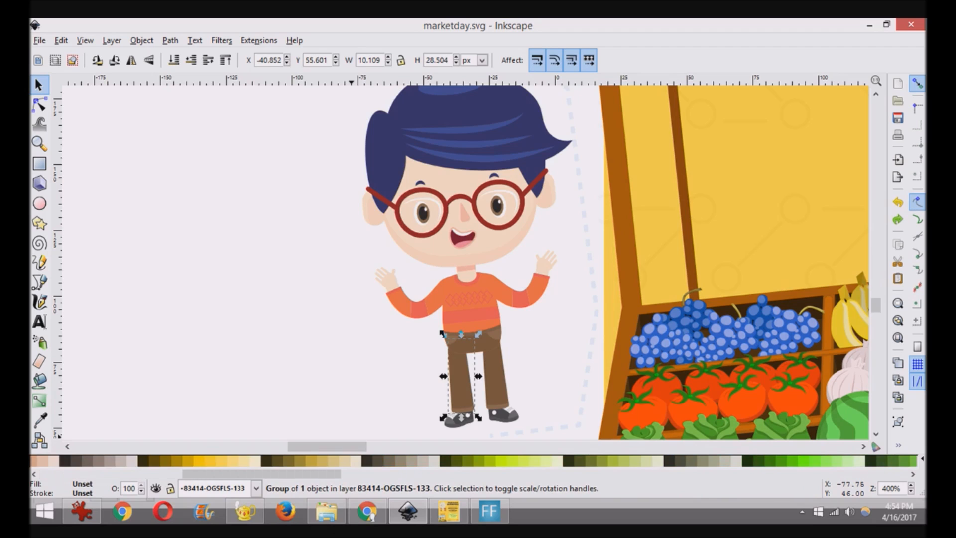
left_click(351, 474)
scroll(478, 461, "down", 1)
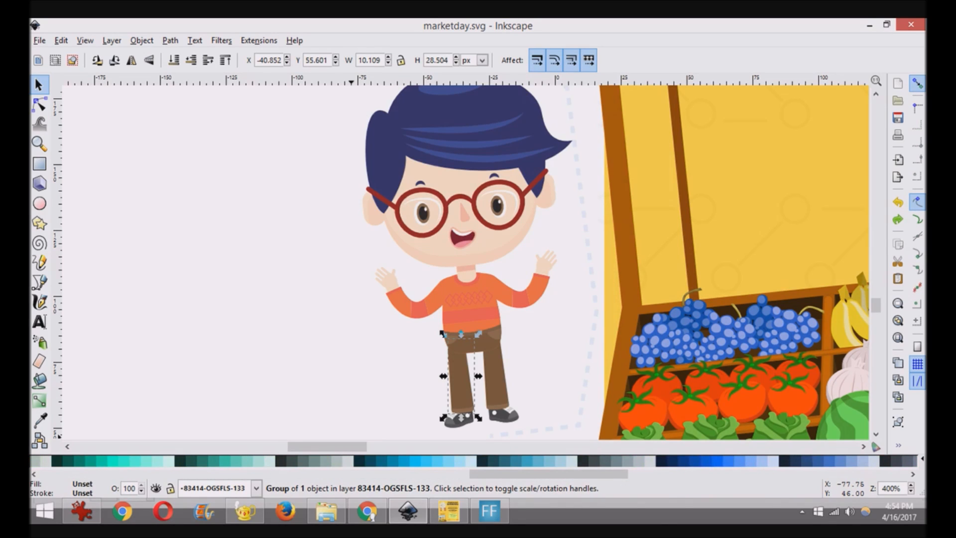
left_click(797, 461)
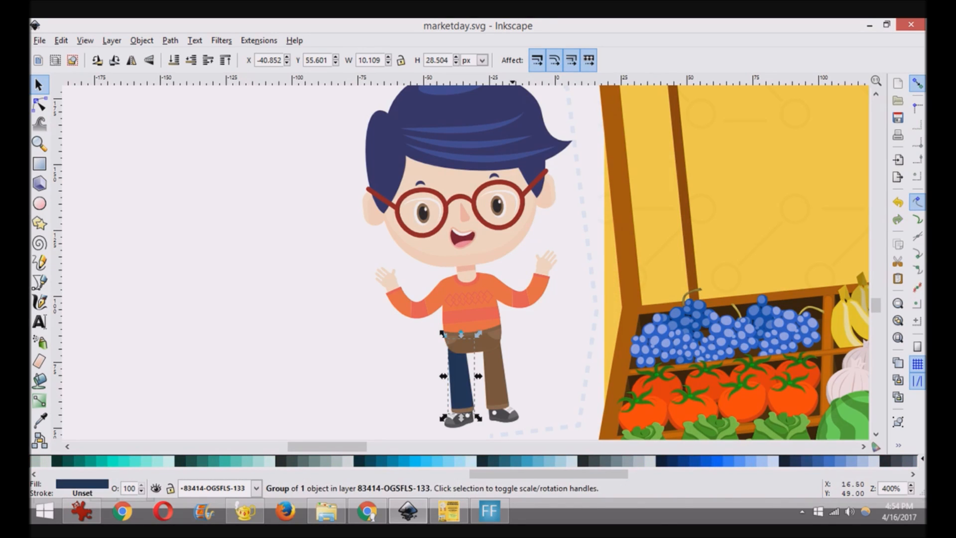
left_click(495, 378)
left_click(797, 460)
scroll(492, 245, "down", 1)
key("Escape")
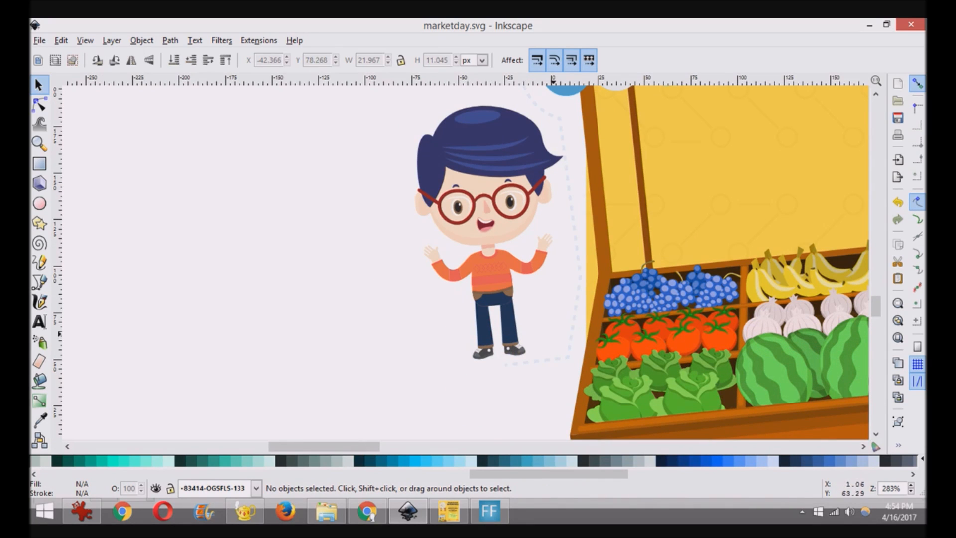
Step: Group all the boy's parts back together and move him farther left, away from the stall
scroll(475, 301, "up", 1)
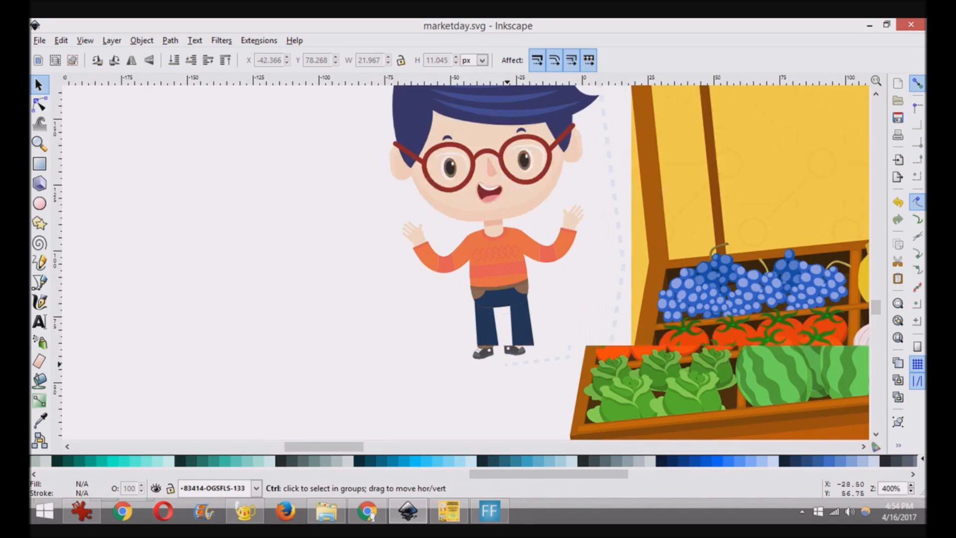
scroll(432, 182, "down", 1)
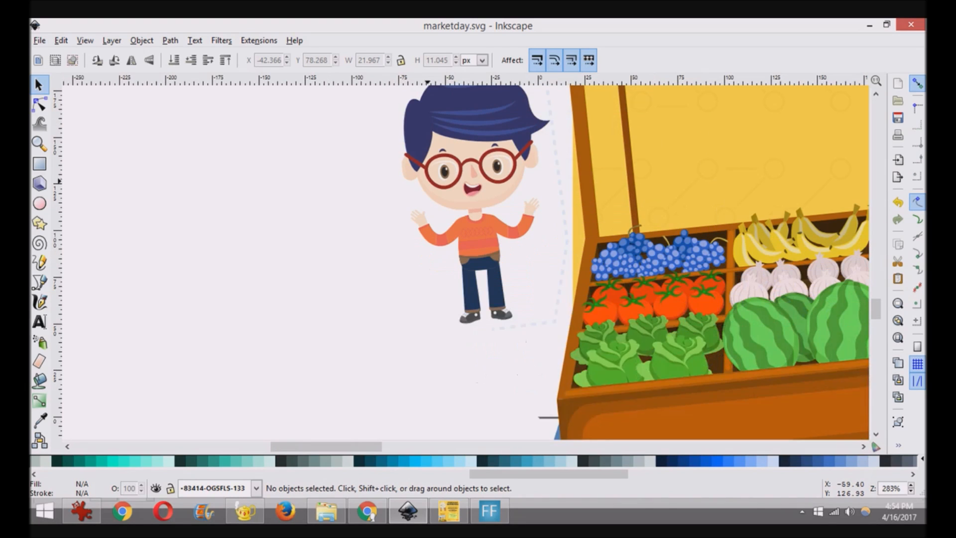
scroll(396, 200, "up", 3)
left_click_drag(348, 118, 594, 401)
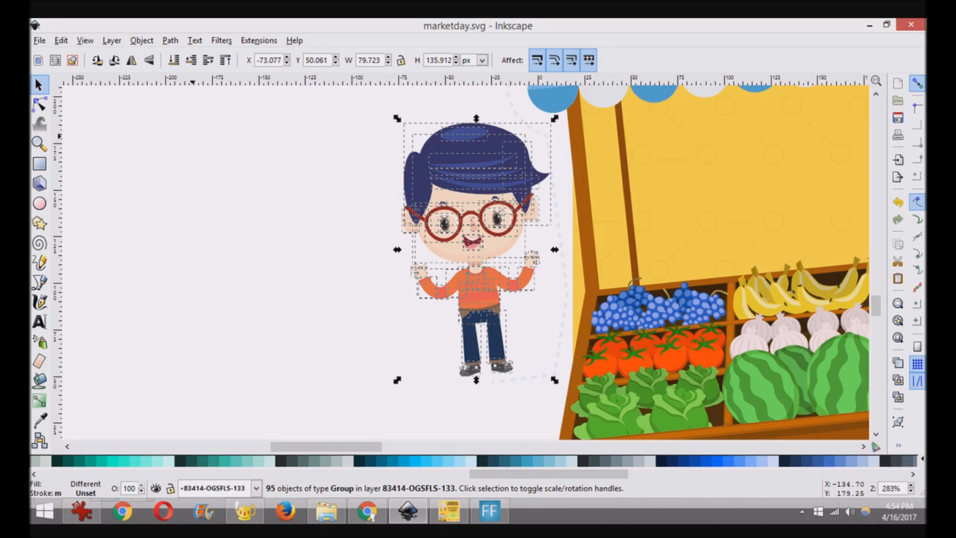
left_click(141, 40)
left_click(152, 94)
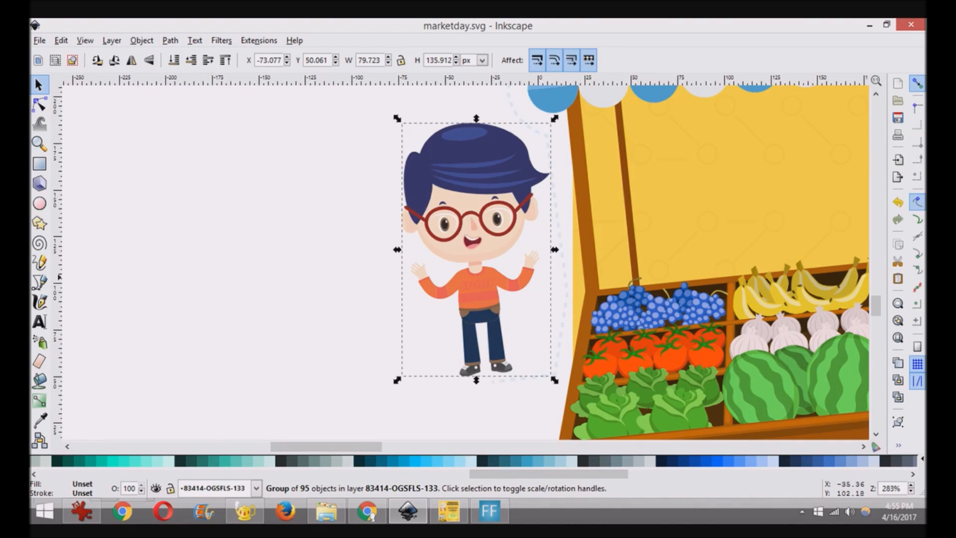
left_click_drag(470, 227, 424, 213)
Step: Rotate the boy group clockwise in 90° turns through a full circle
scroll(490, 243, "down", 2)
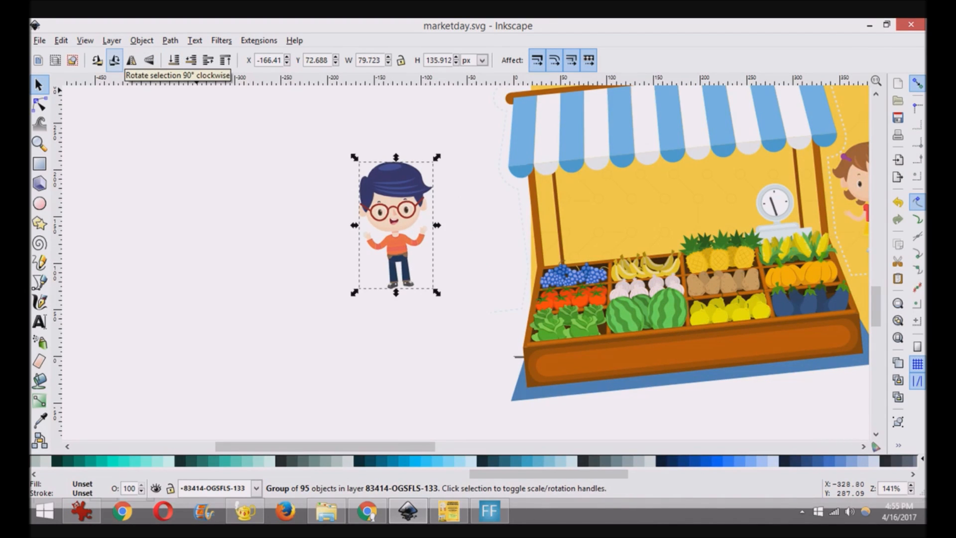
left_click(114, 60)
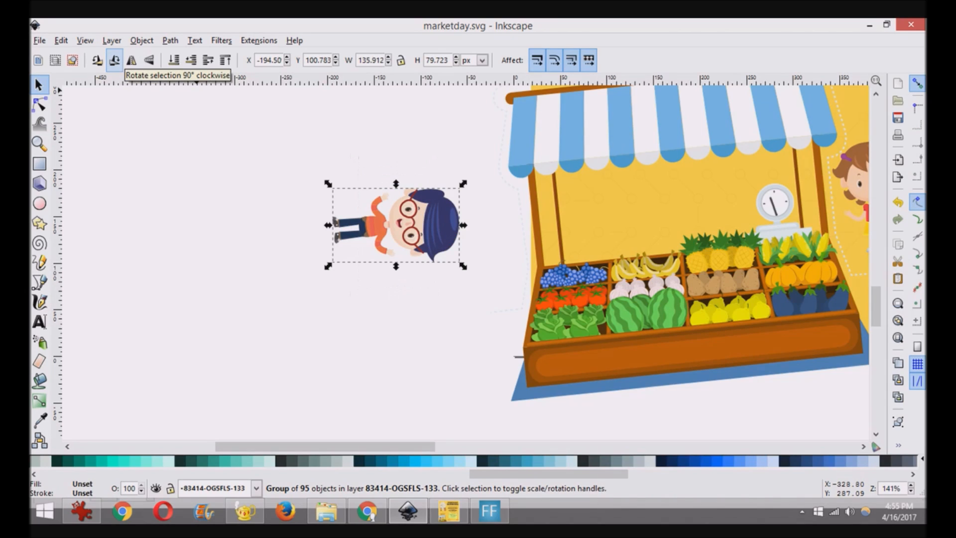
left_click(114, 60)
left_click(115, 60)
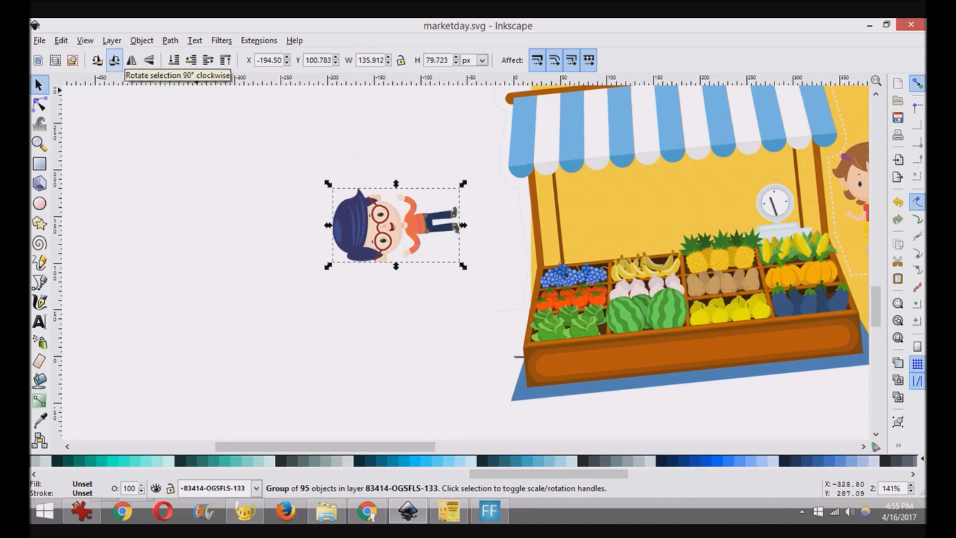
left_click(114, 61)
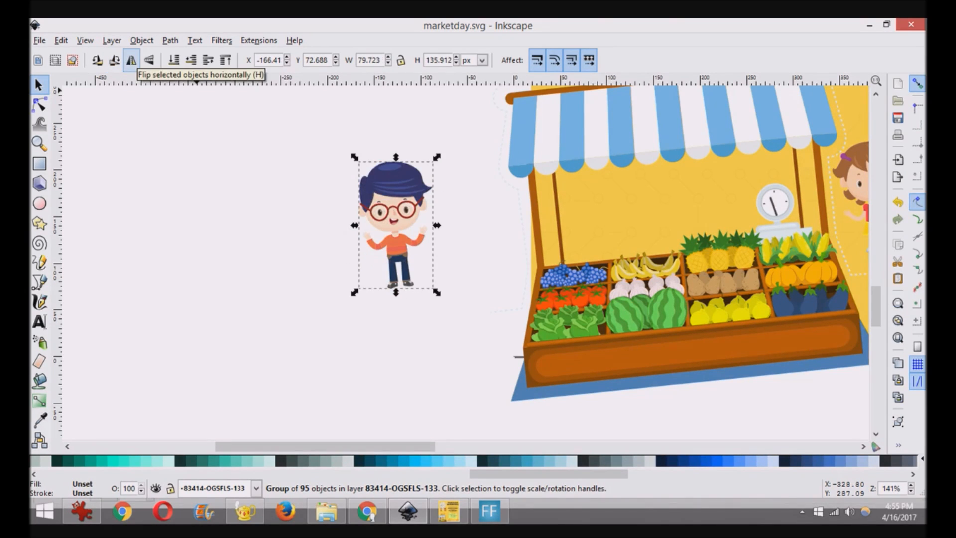
Step: Flip the boy group horizontally and back, and flip it vertically and back
left_click(131, 61)
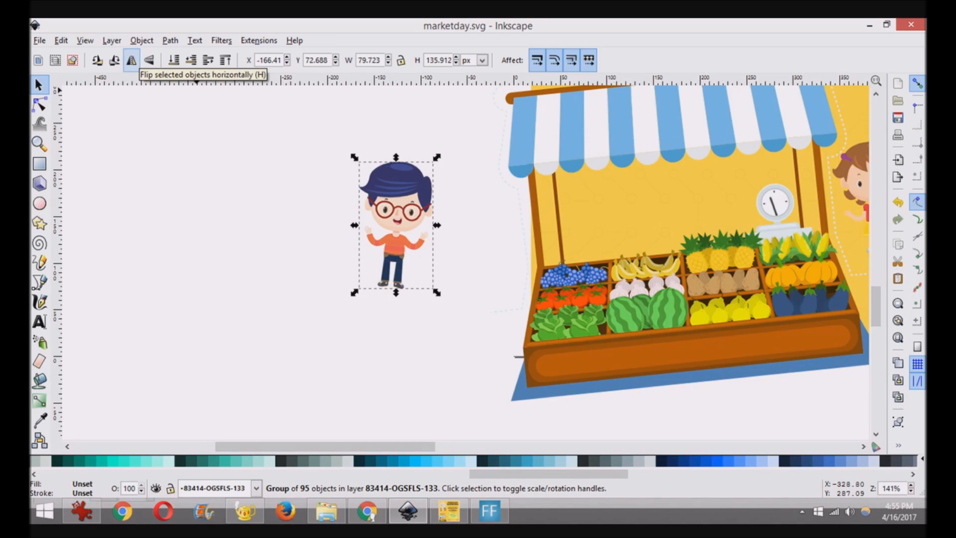
left_click(132, 60)
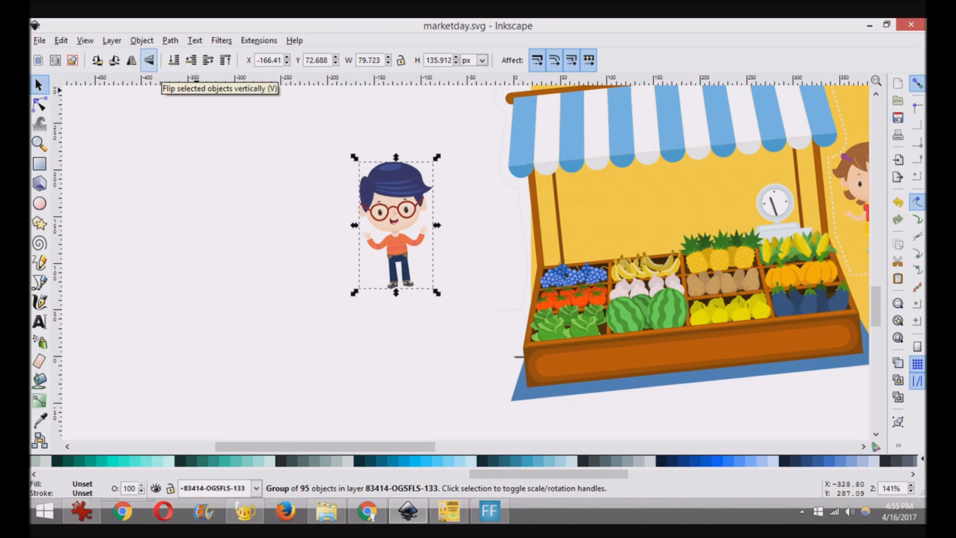
left_click(148, 61)
left_click(149, 60)
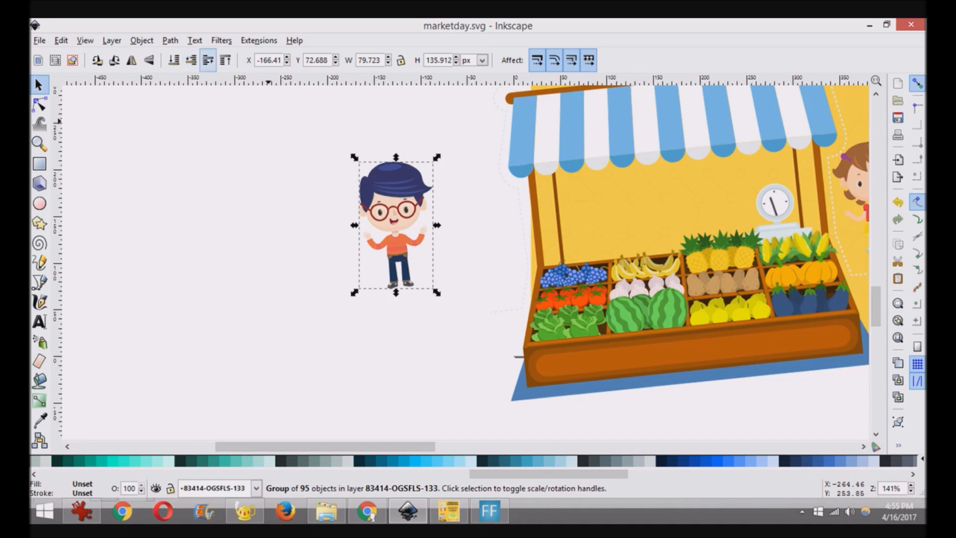
Step: Raise the boy group to the top of the stacking order and move him in front of the fruit stall
left_click(141, 40)
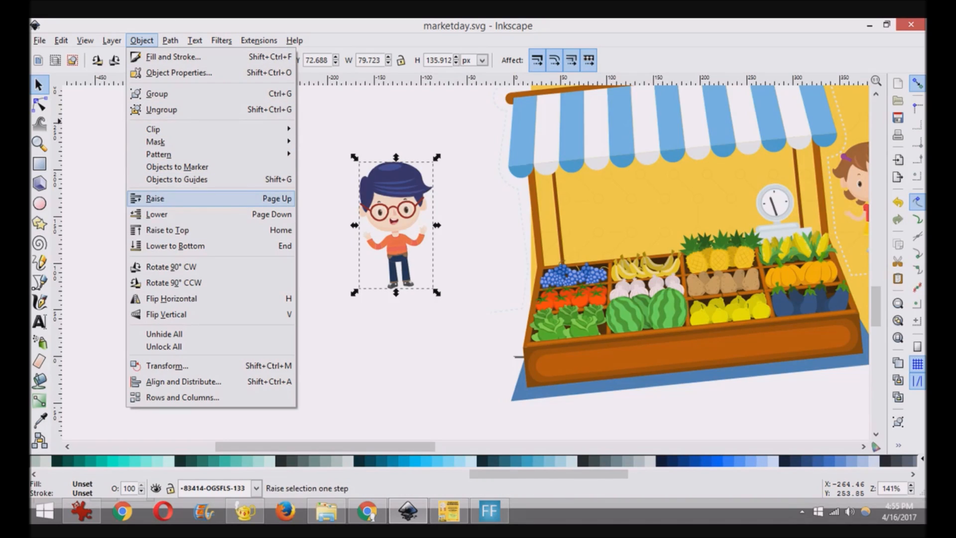
left_click(168, 229)
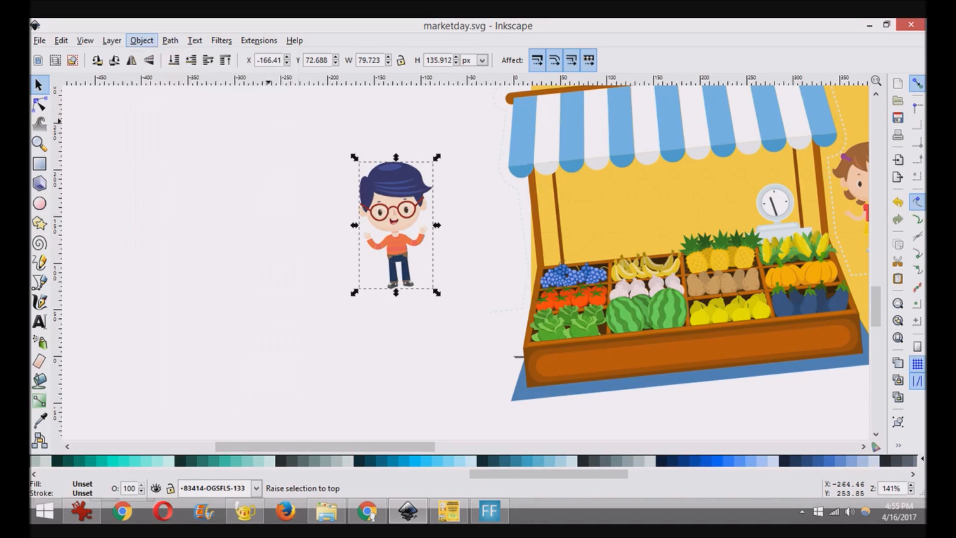
left_click_drag(396, 224, 619, 319)
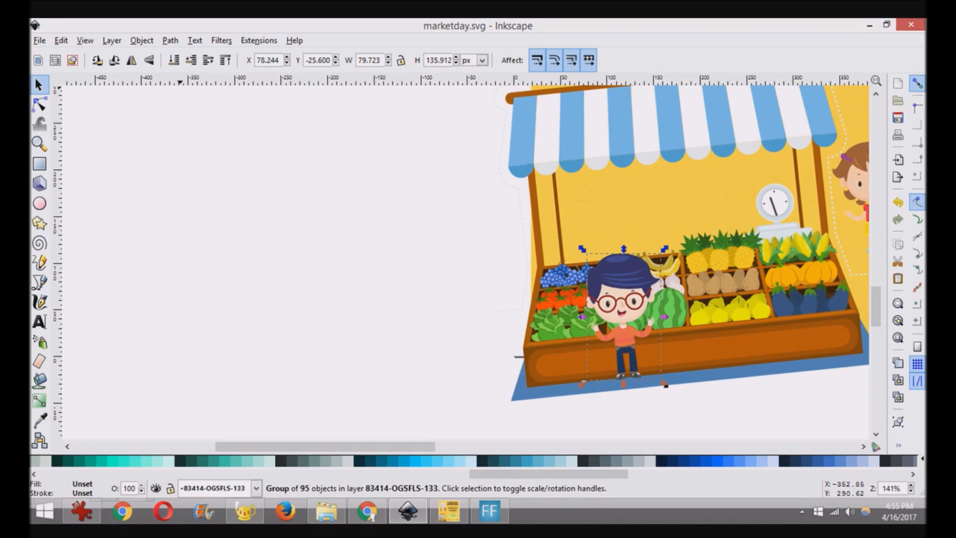
Step: Lower the boy group to the bottom of the stacking order and nudge him downward behind the stall
left_click(142, 40)
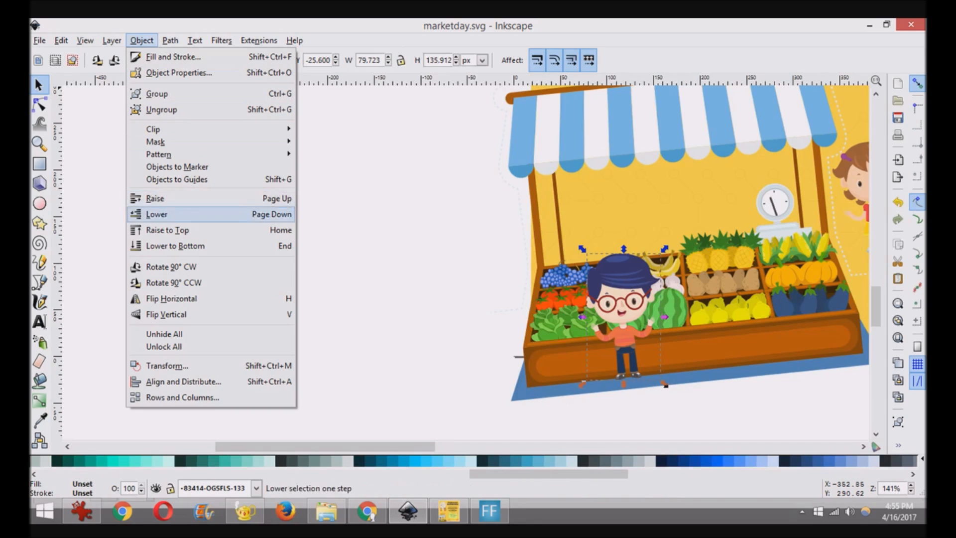
left_click(175, 245)
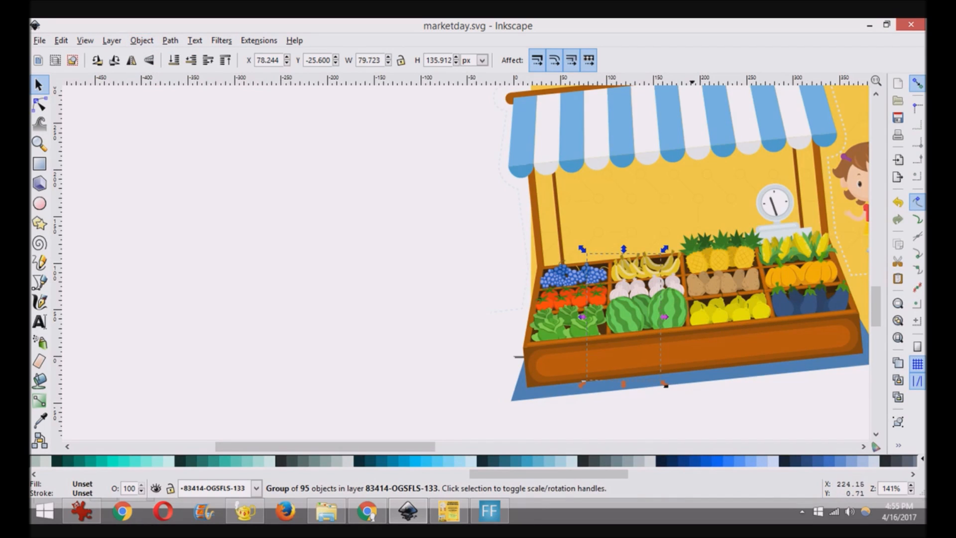
key("Down")
key("Down")
key("Down")
key("Down")
key("Down")
key("Down")
key("Down")
key("Down")
key("Down")
key("Down")
key("Down")
key("Down")
key("Down")
key("Down")
key("Down")
key("Down")
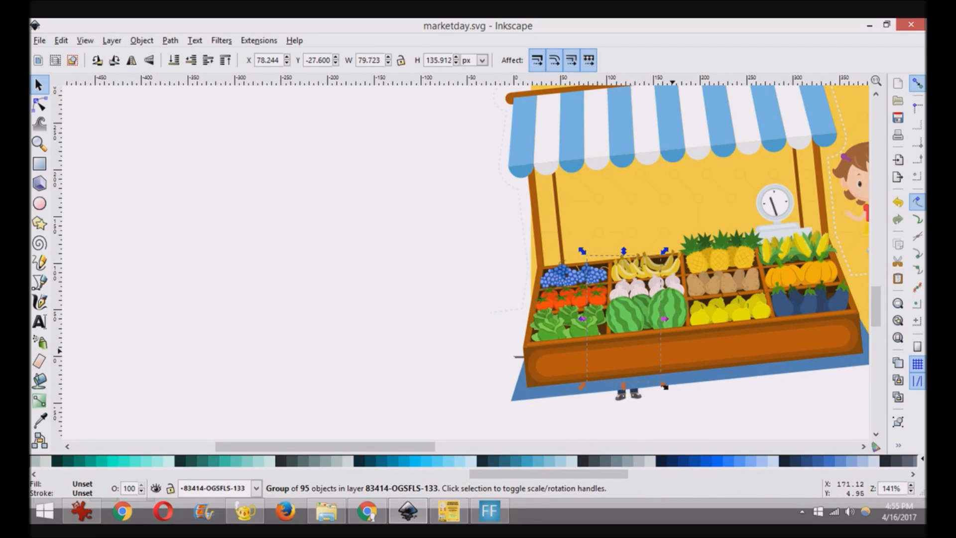
Step: Move the boy group out from behind the stall to the empty canvas left of the poster
left_click_drag(628, 401, 477, 339)
left_click(142, 41)
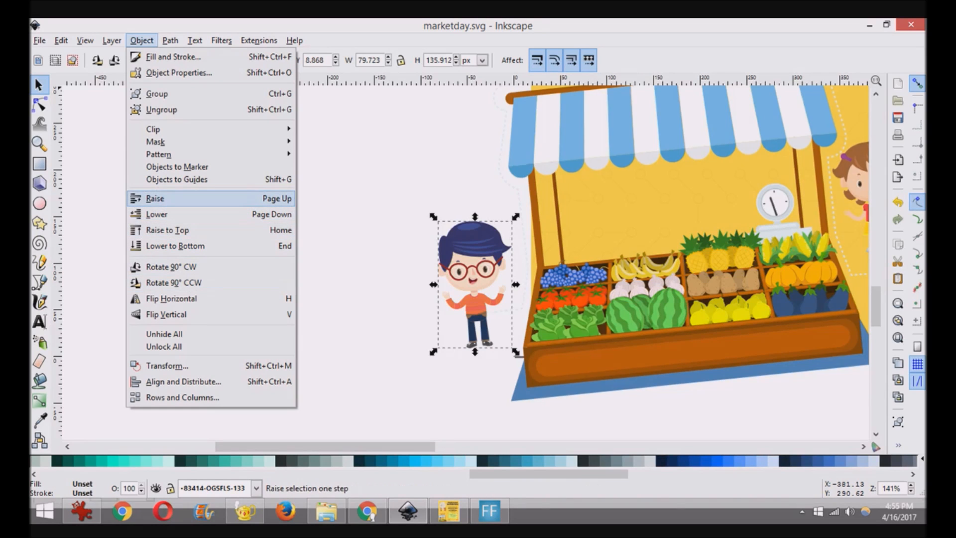
key("Escape")
scroll(499, 239, "down", 2)
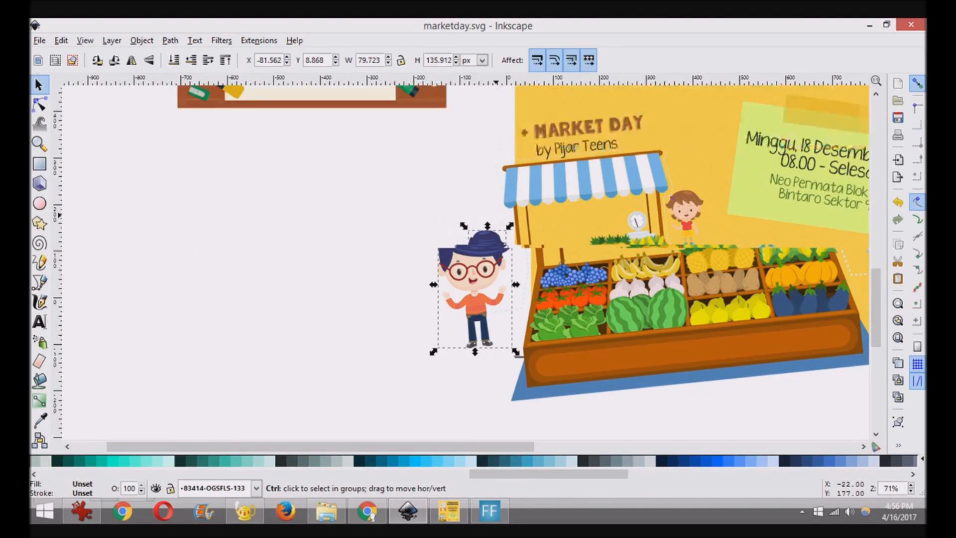
left_click_drag(487, 261, 432, 224)
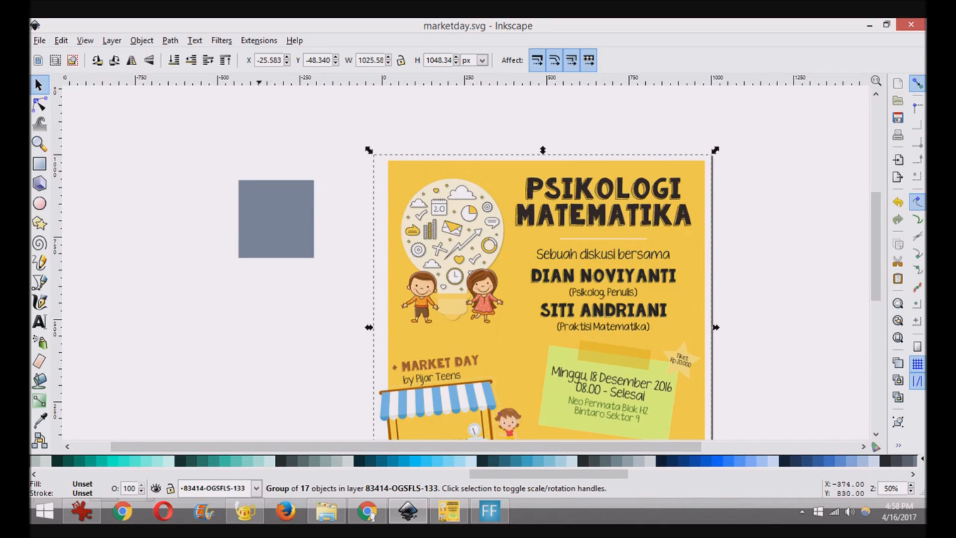
Step: Place the semi-transparent dark blue rectangle over the light bulb illustration on the poster
left_click_drag(259, 208, 432, 216)
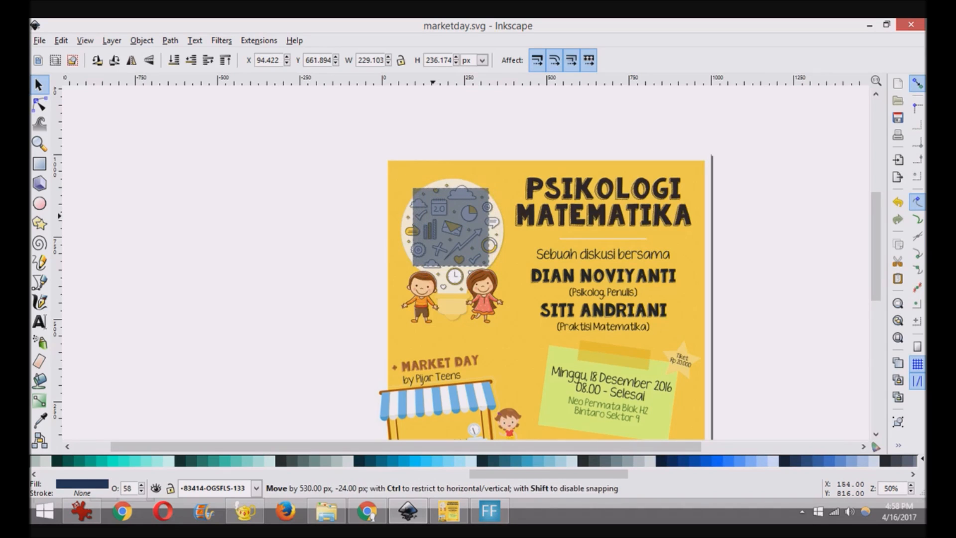
key("Escape")
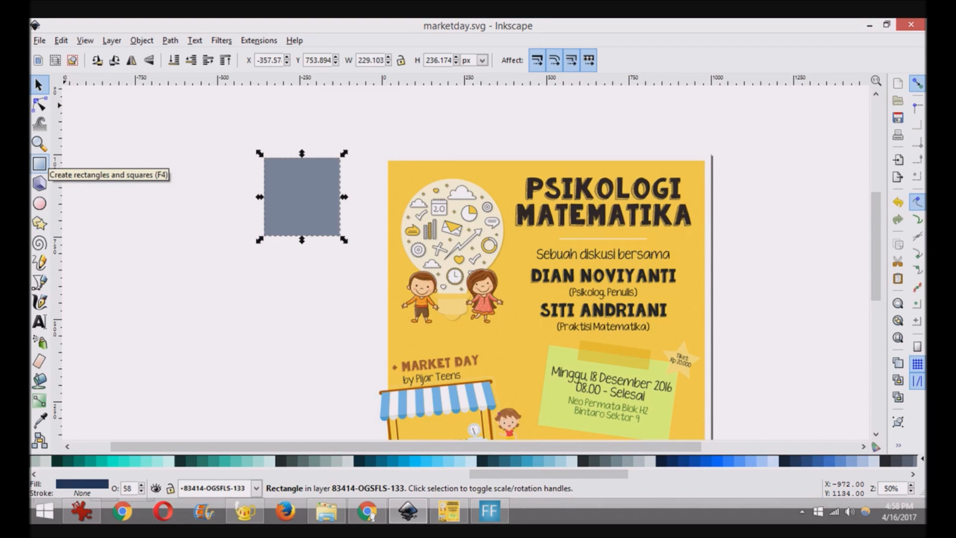
left_click_drag(298, 197, 451, 231)
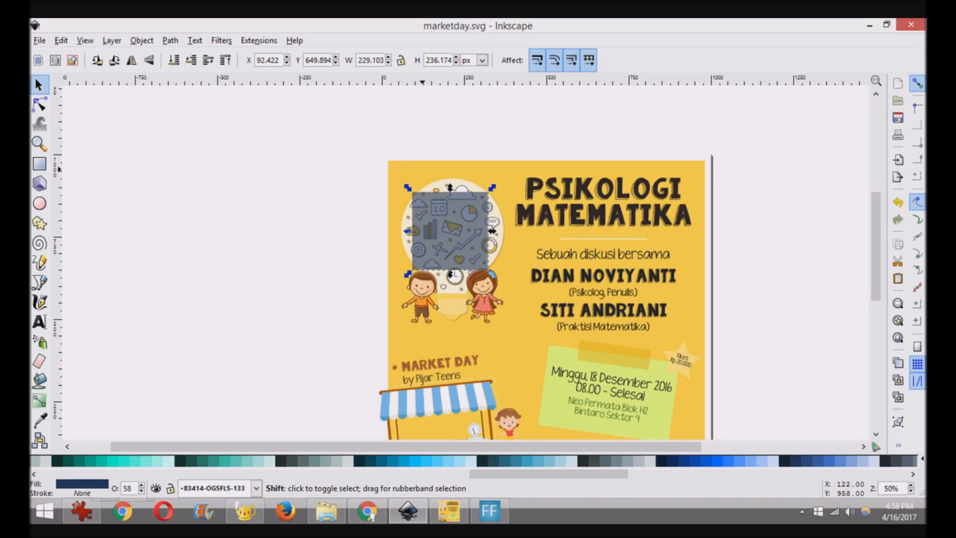
Step: Add the poster group to the selection and clip it to the blue rectangle
left_click(452, 275, "shift")
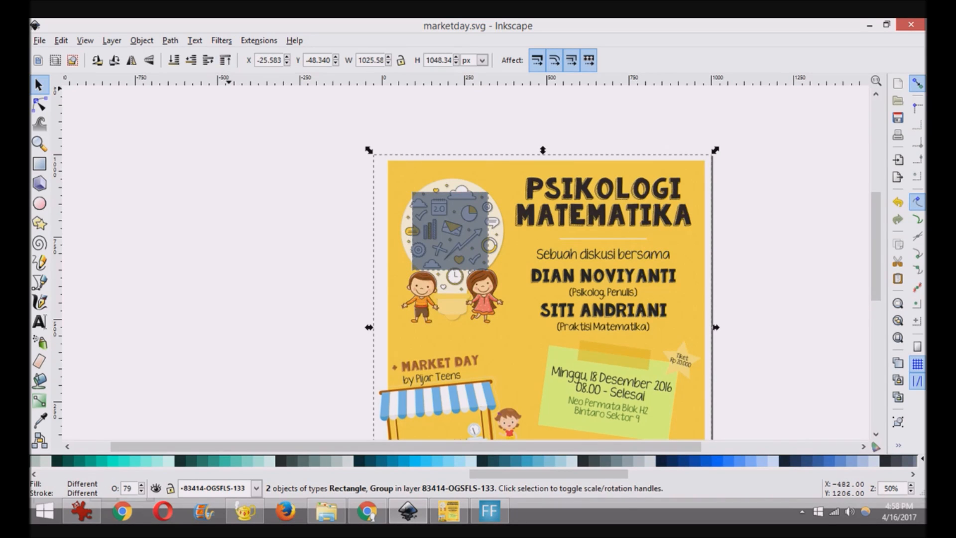
left_click(141, 40)
mouse_move(153, 129)
left_click(321, 130)
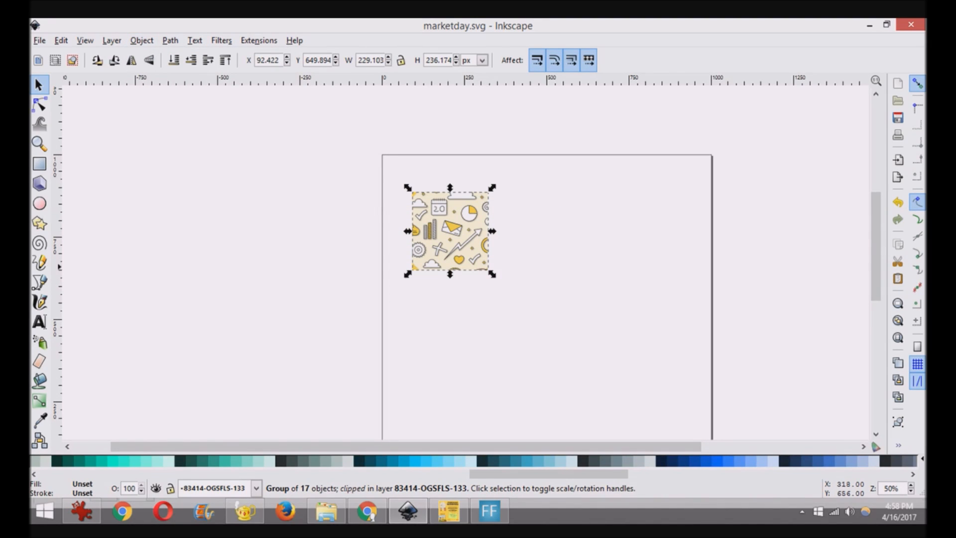
Step: Lock the aspect ratio, enlarge the clipped illustration to about 653 × 673 px, and inspect its edges at different magnifications
scroll(486, 265, "up", 2)
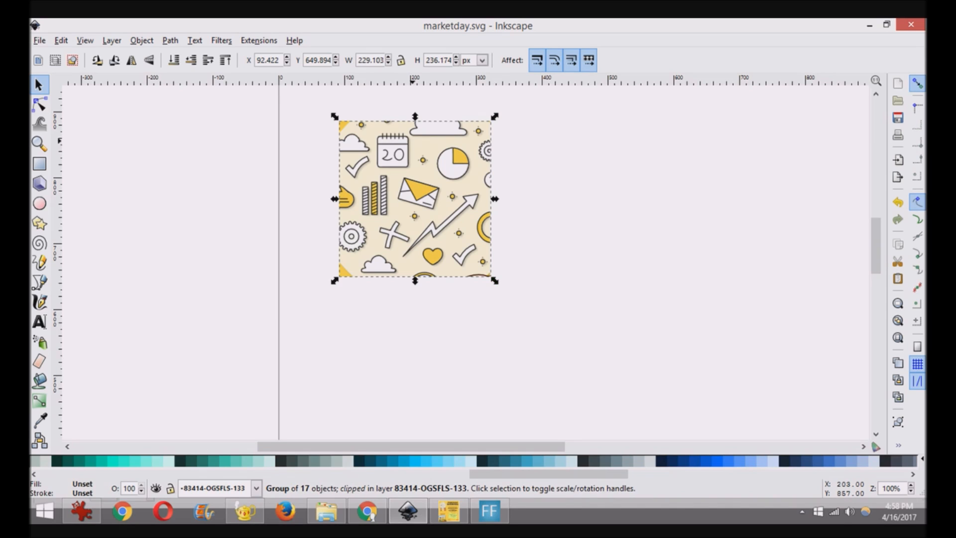
left_click(401, 61)
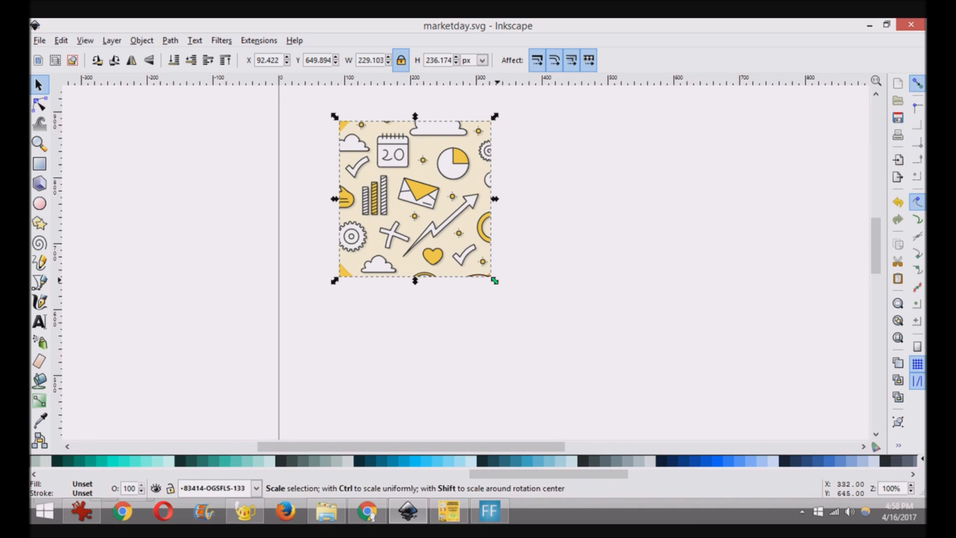
left_click_drag(494, 281, 756, 448)
scroll(638, 358, "down", 1, "ctrl")
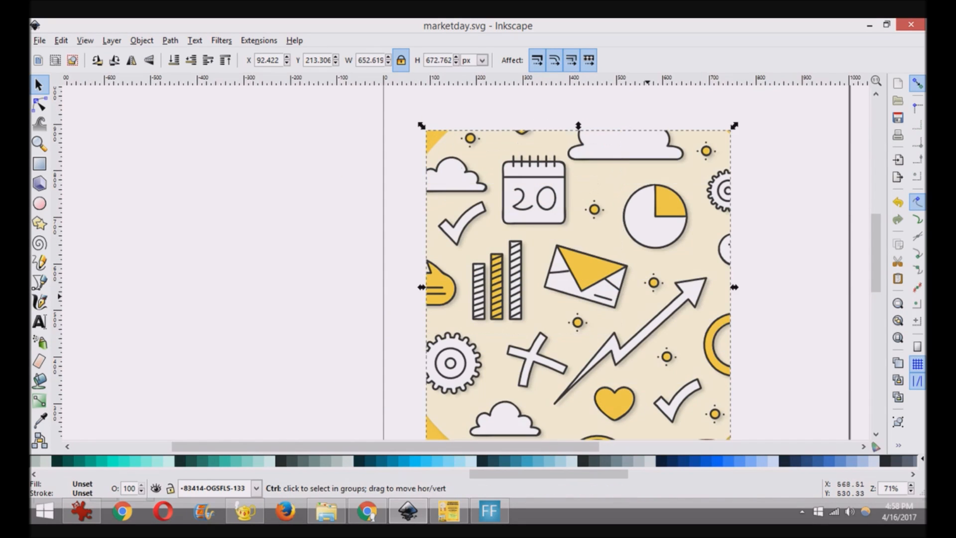
scroll(650, 297, "up", 2, "ctrl")
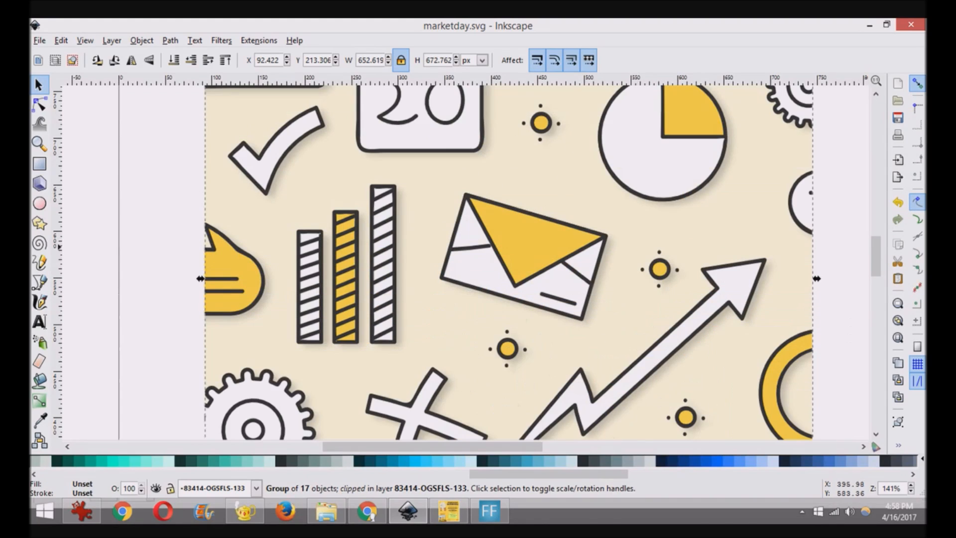
scroll(375, 254, "down", 1)
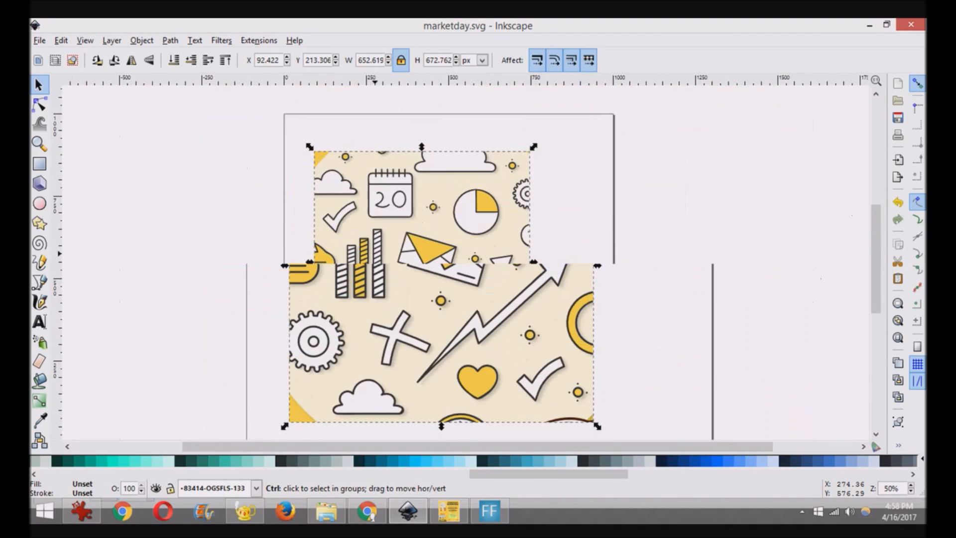
left_click(602, 279)
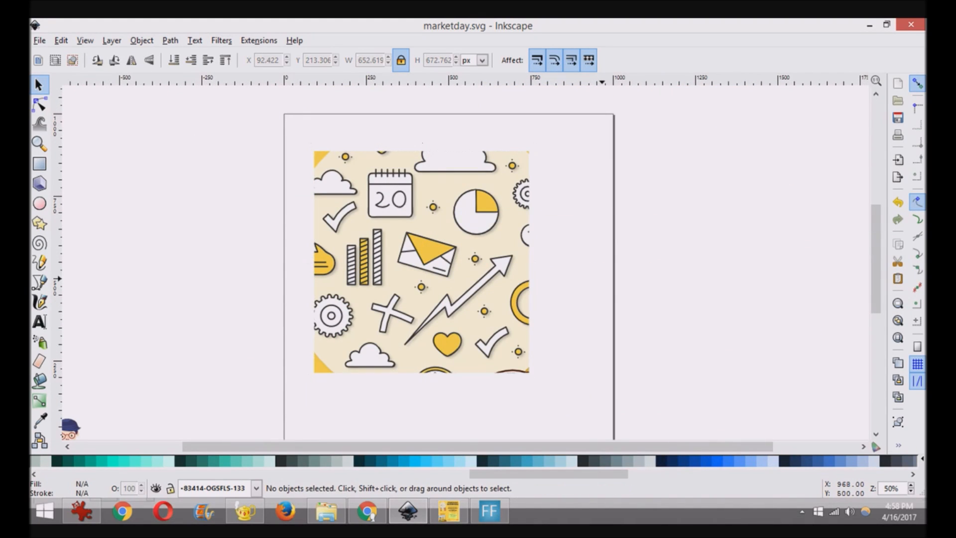
left_click(513, 252)
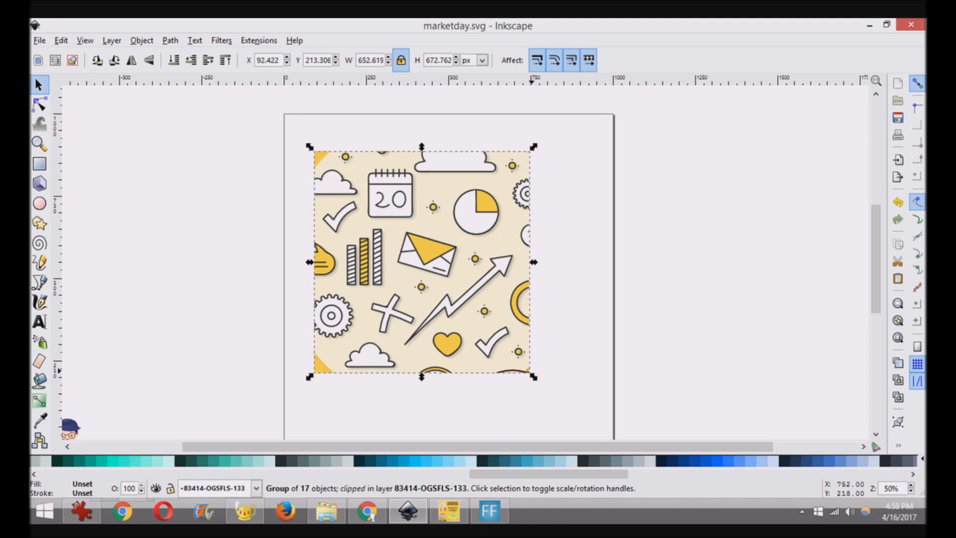
key("Escape")
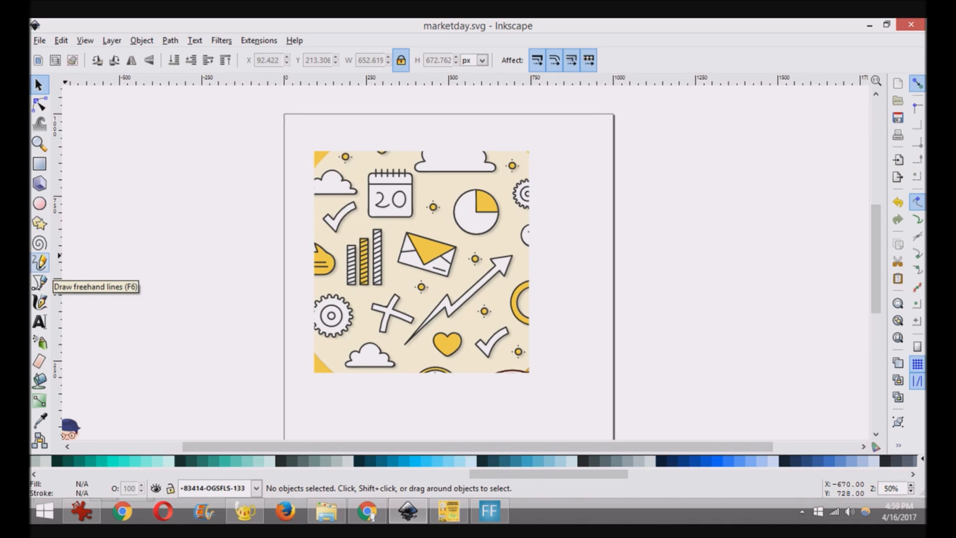
Step: Draw a freehand curve on the canvas left of the page and continue it with a straight segment running up and left
left_click(40, 262)
mouse_move(135, 197)
left_mouse_down()
mouse_move(241, 354)
mouse_move(212, 362)
left_mouse_up()
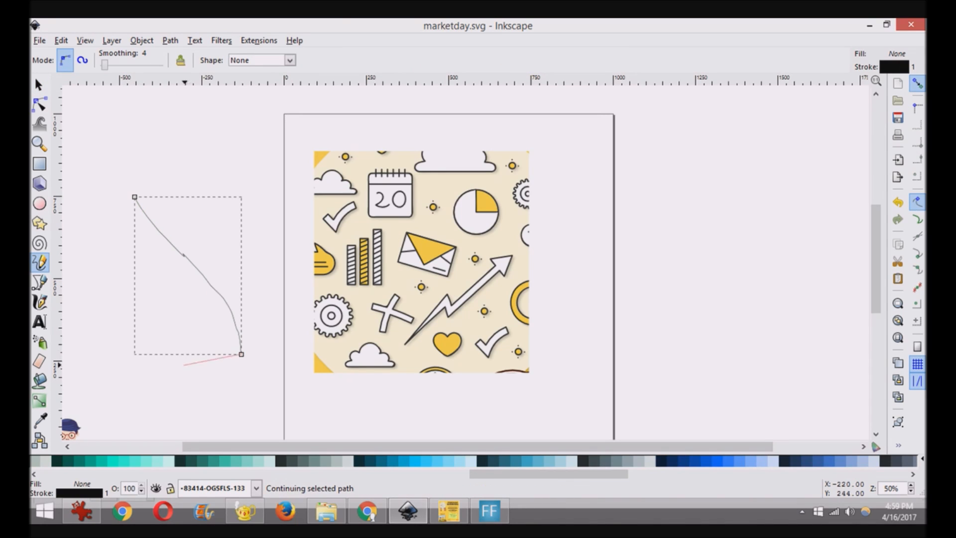
left_click(95, 288)
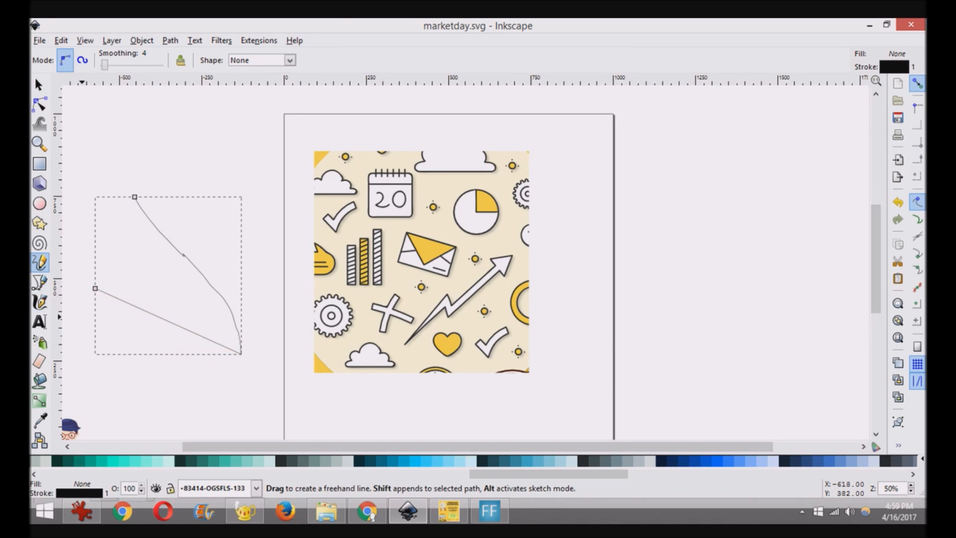
key("Escape")
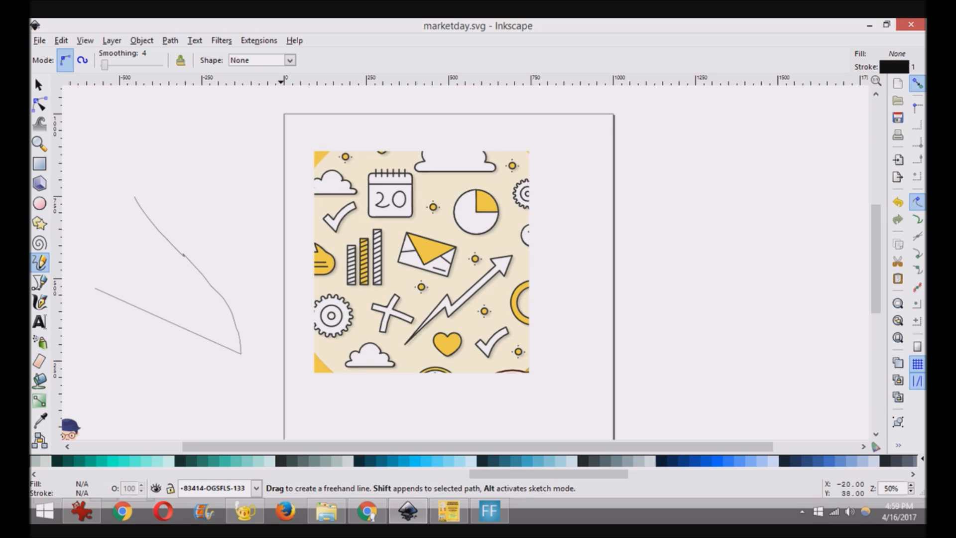
Step: Switch to the full-screen slide presentation in Chrome to view the Tugas assignment slide
left_click(368, 510)
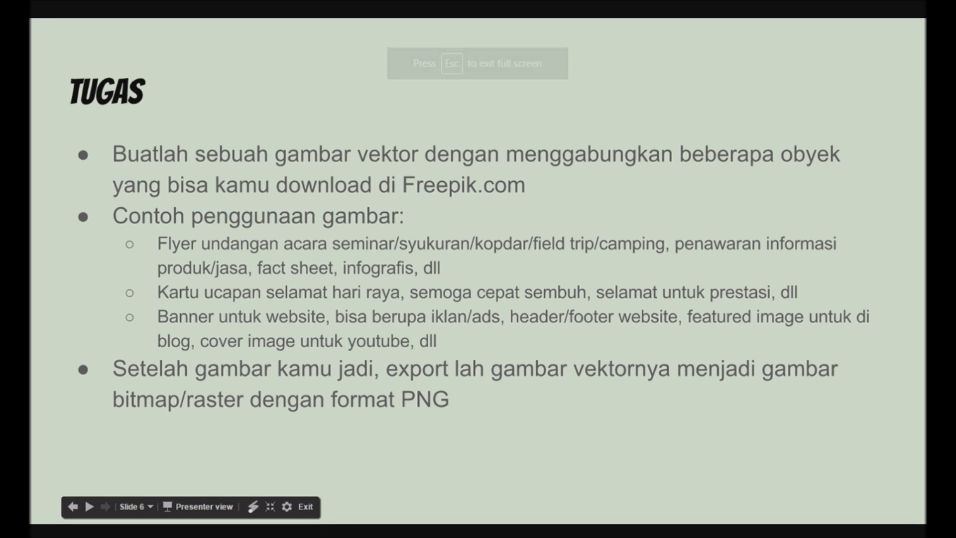